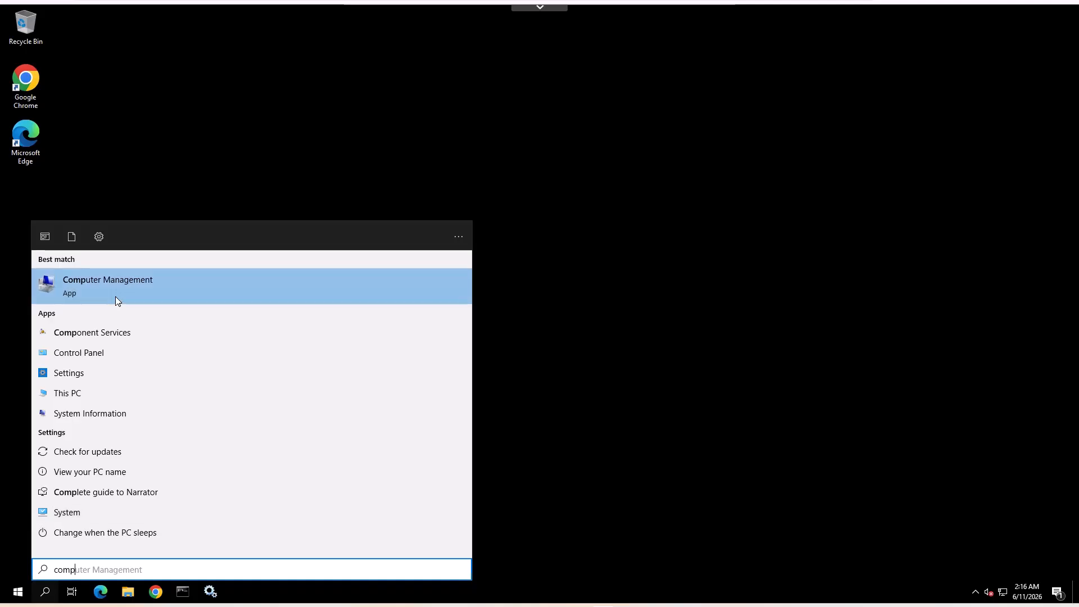
# Open the properties of the local aaAdministrators group in Computer Management.
pyautogui.click(115, 297)
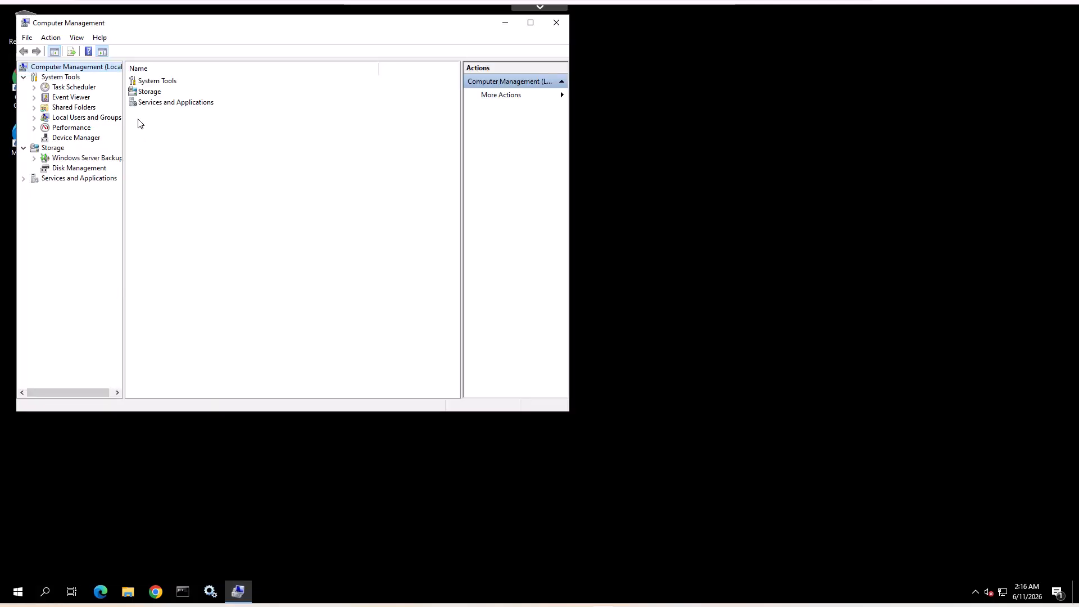
pyautogui.click(84, 117)
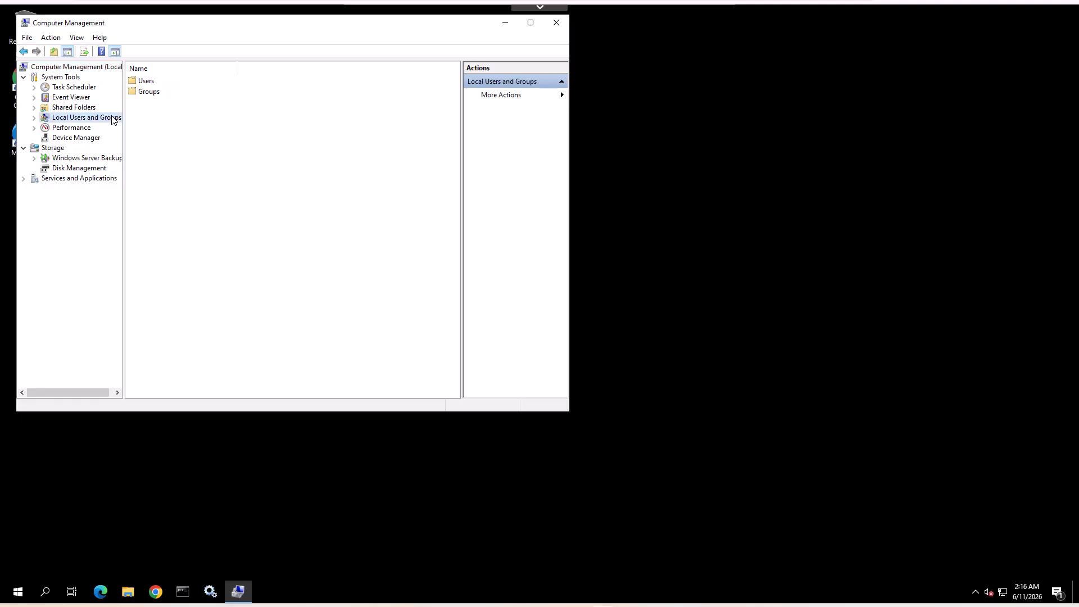
pyautogui.doubleClick(140, 93)
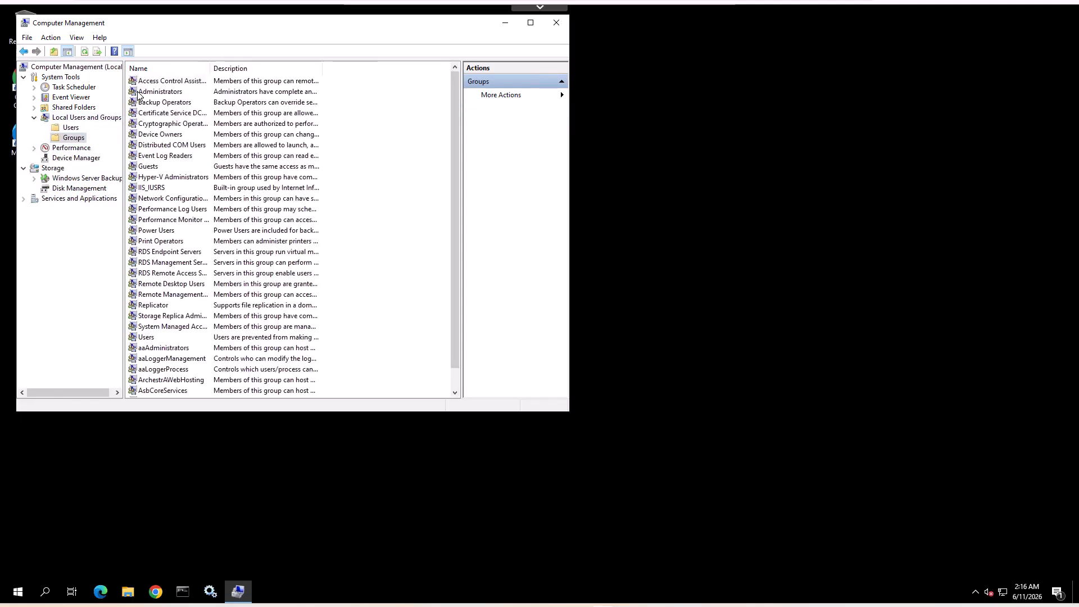
pyautogui.doubleClick(163, 348)
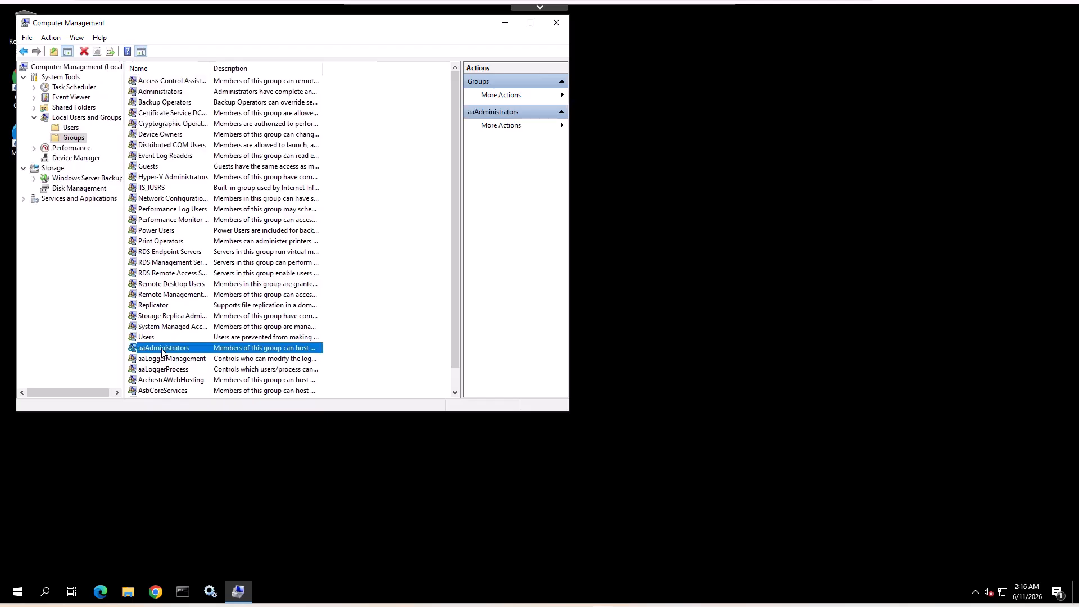
# Add the domain user student01 to the aaAdministrators group, save the membership and close Computer Management.
pyautogui.click(212, 305)
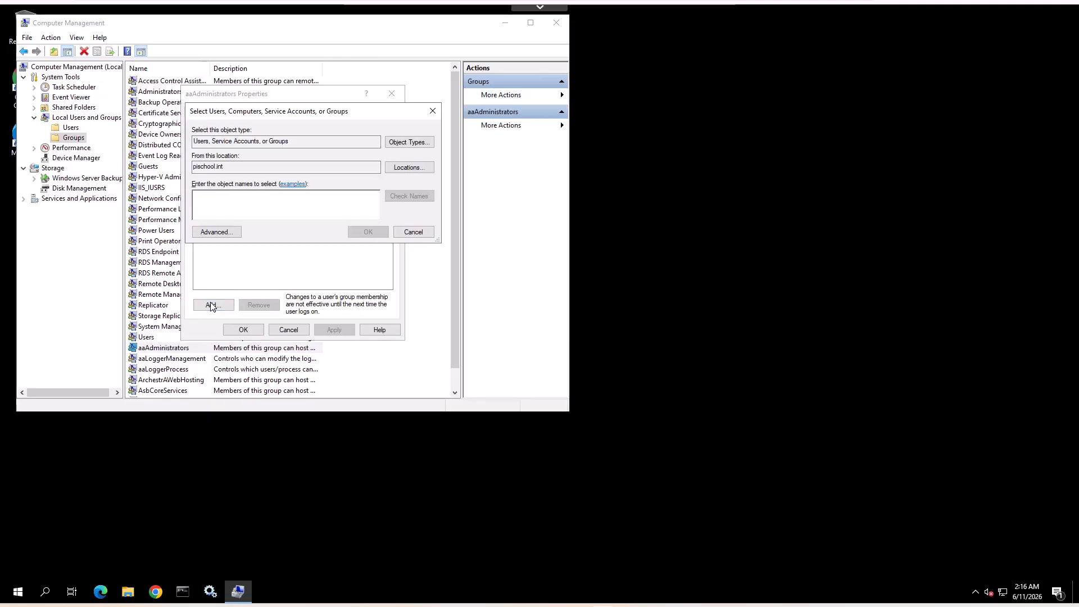
pyautogui.write('student01')
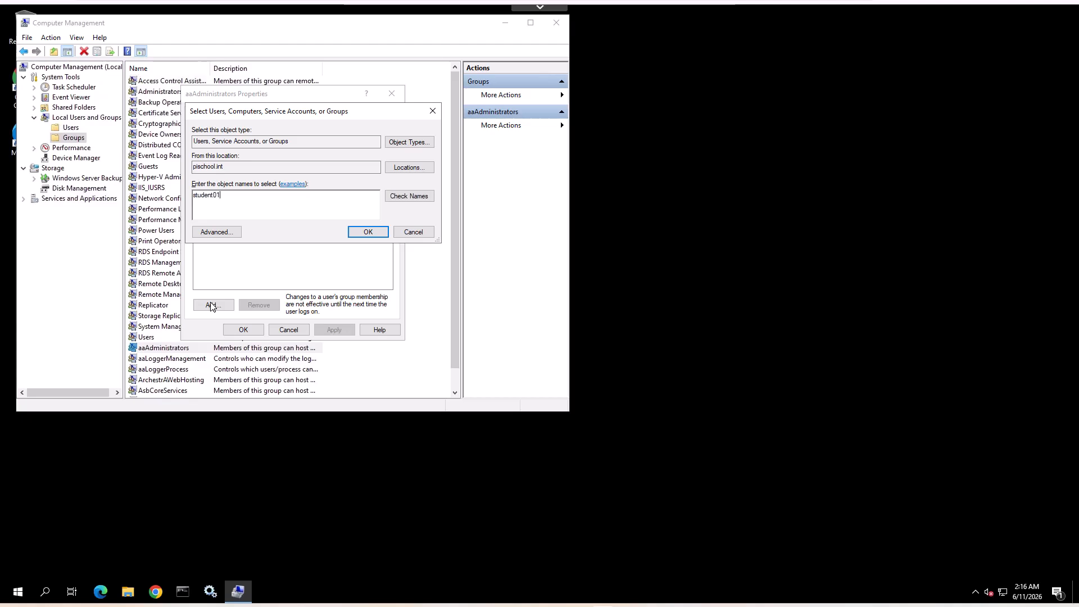
pyautogui.click(373, 225)
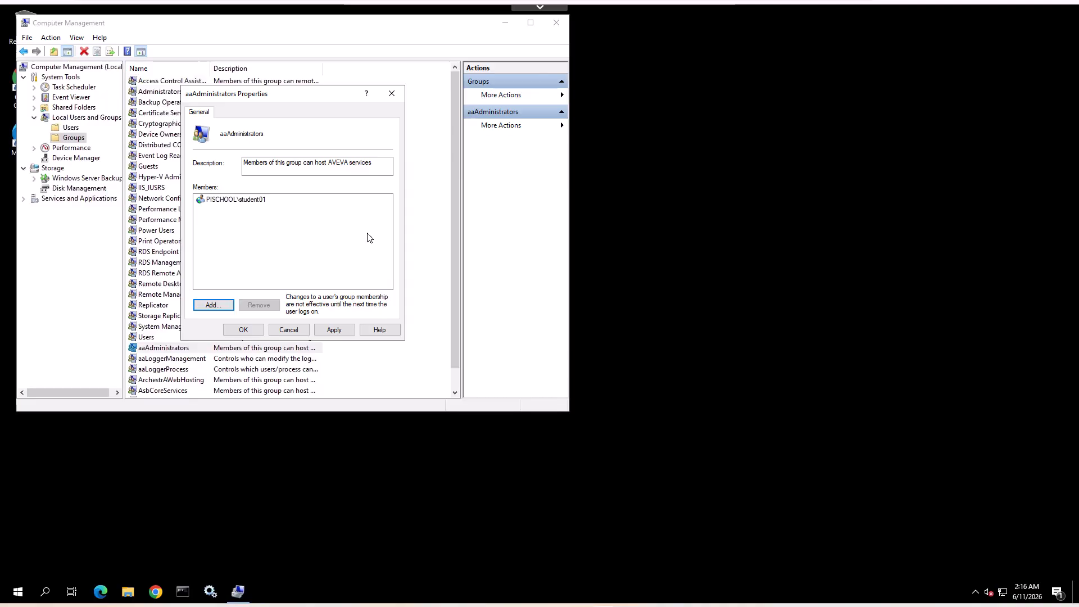
pyautogui.click(258, 330)
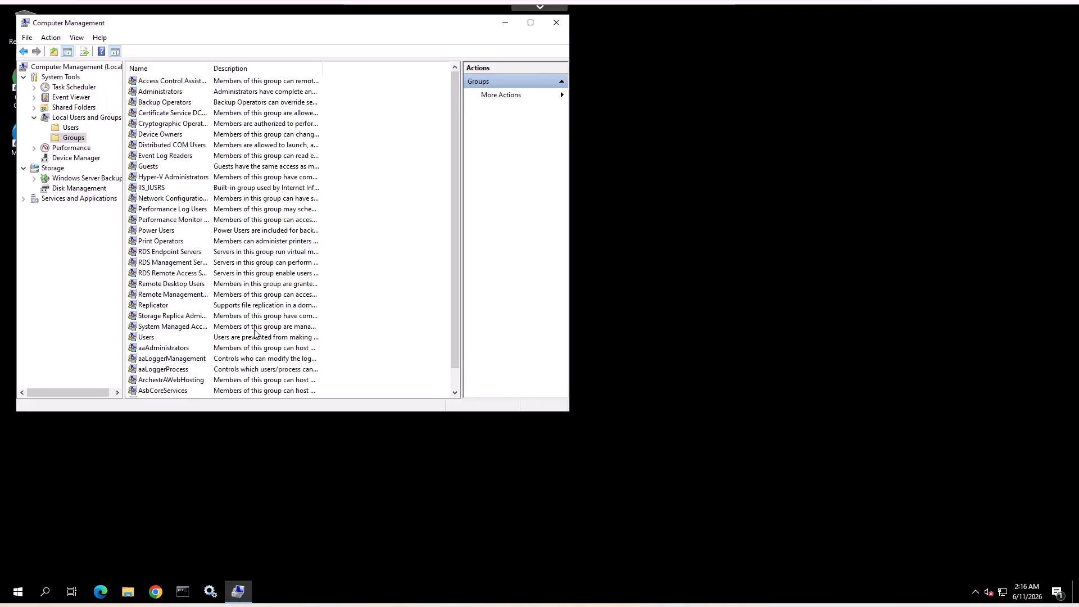
pyautogui.click(553, 28)
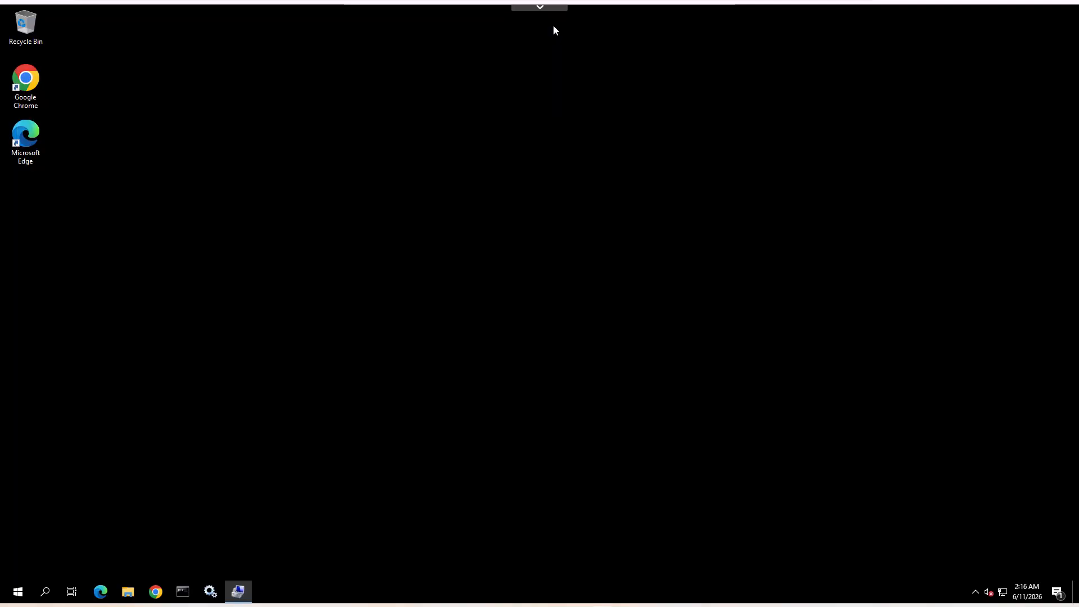
# Open the AVEVA Configurator.
pyautogui.click(18, 593)
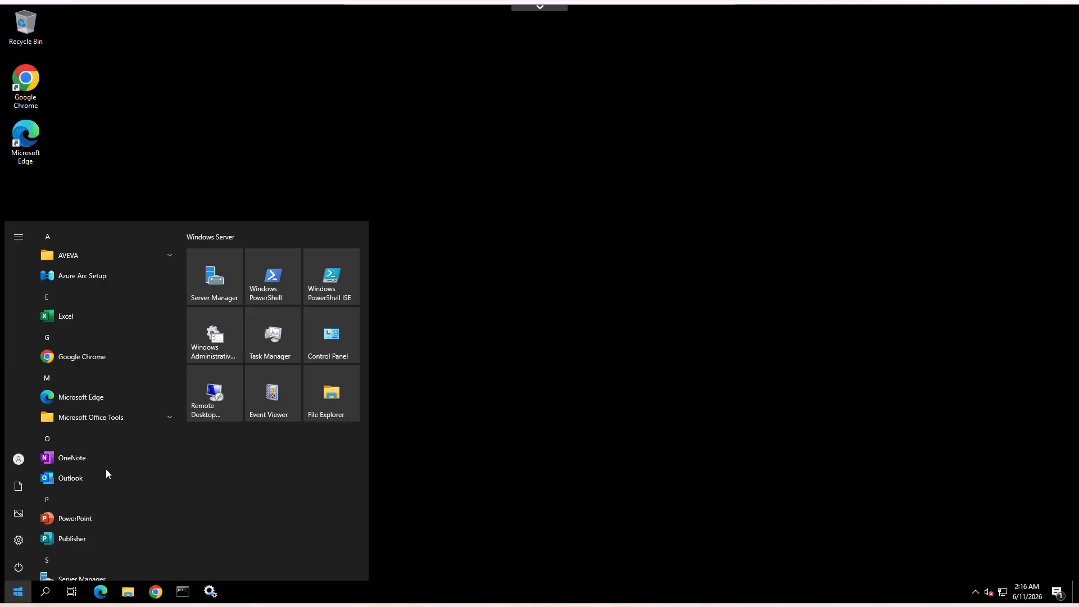
pyautogui.click(165, 258)
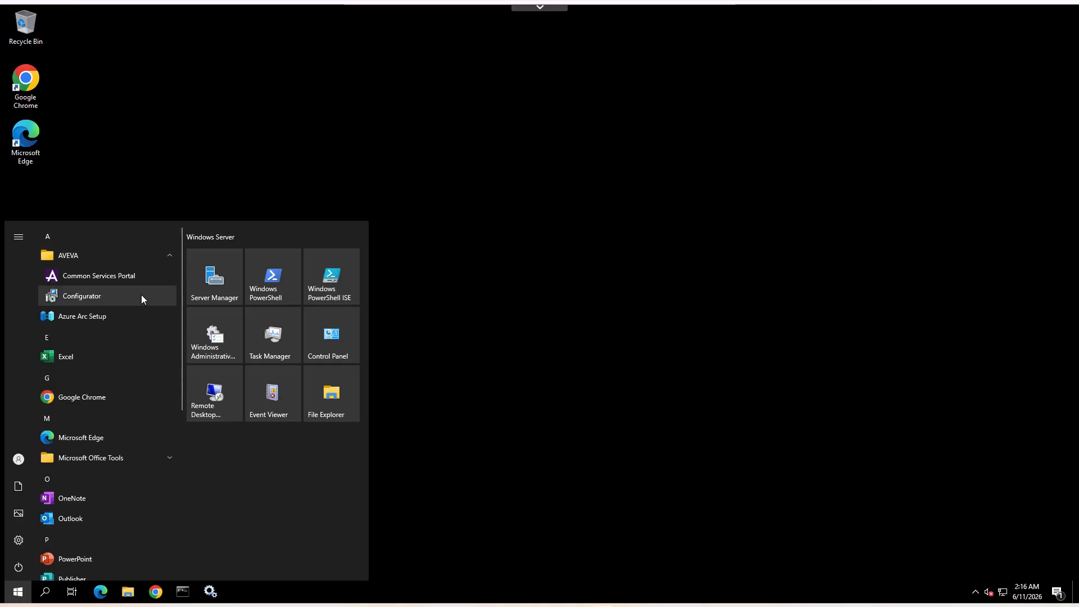
pyautogui.click(141, 298)
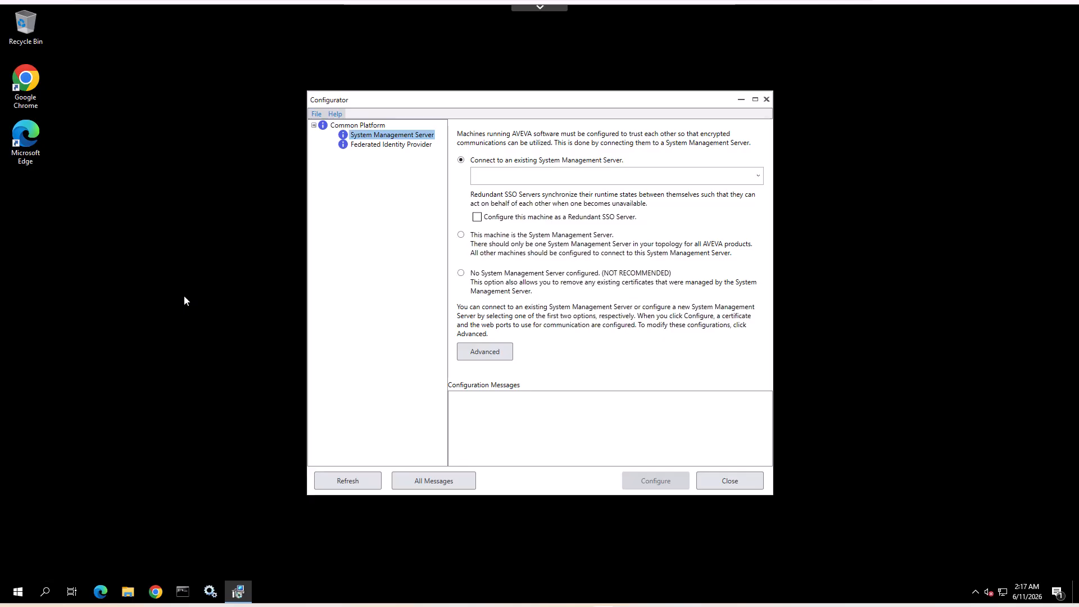
# Set this machine as a Redundant SSO Server connecting to the existing System Management Server SMS01.pischool.int.
pyautogui.click(477, 217)
pyautogui.write('SMS')
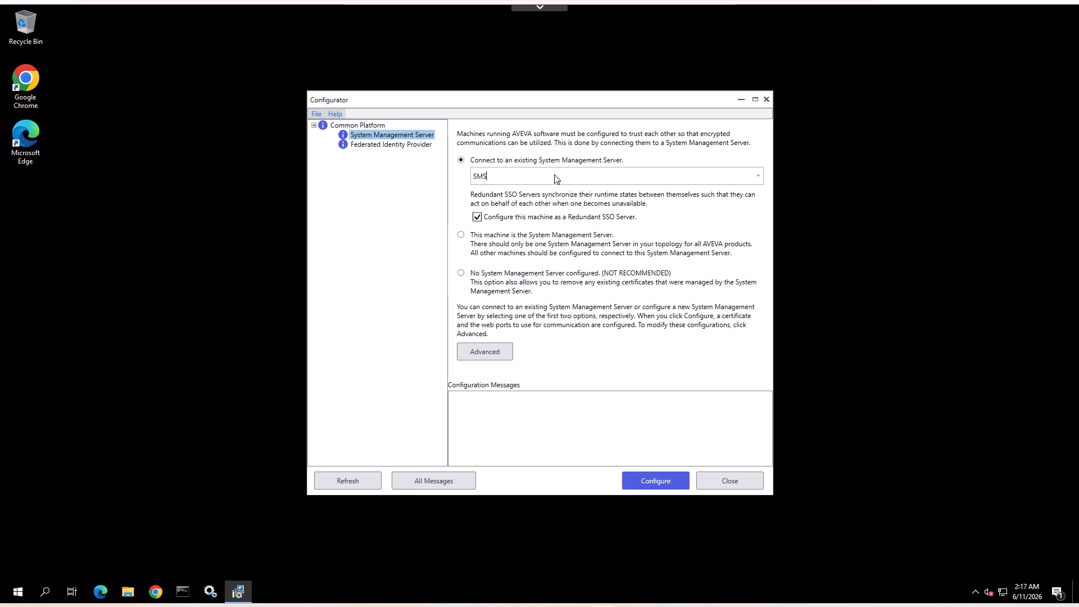
pyautogui.write('01.pischool.int')
# In the advanced configuration, set the certificate source to Provided by IT (import / select) and choose the certificate RSSO01.PISCHOOL.INT.
pyautogui.click(485, 352)
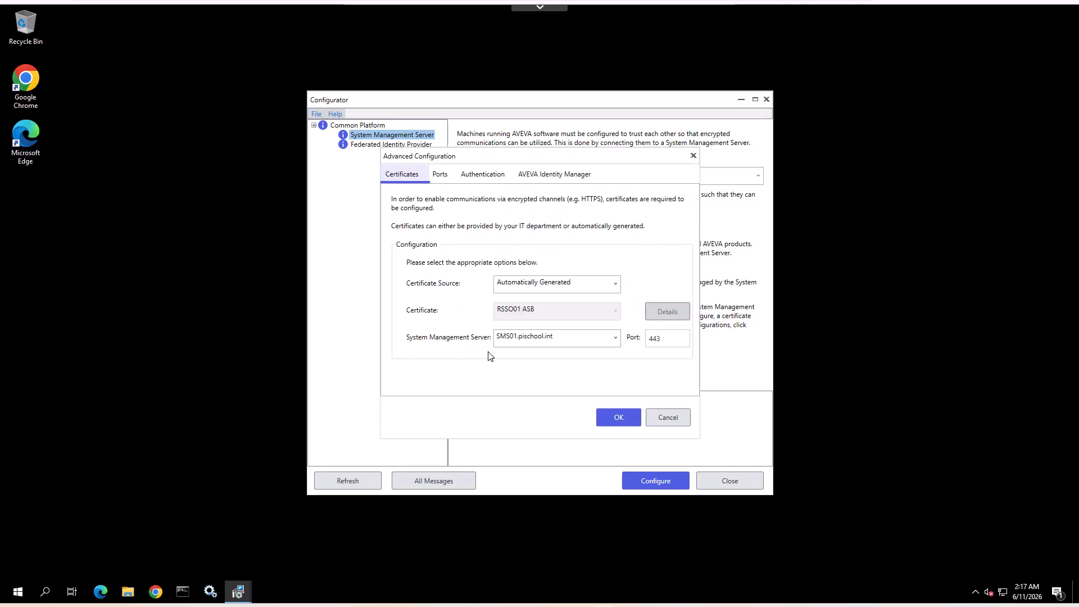
pyautogui.click(593, 288)
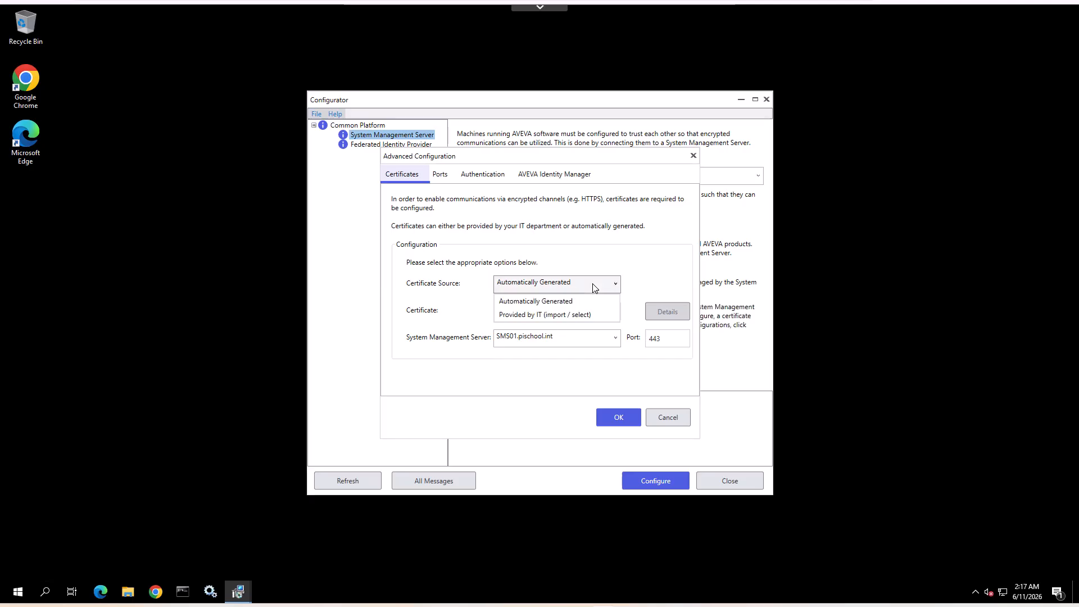
pyautogui.click(582, 313)
pyautogui.click(582, 319)
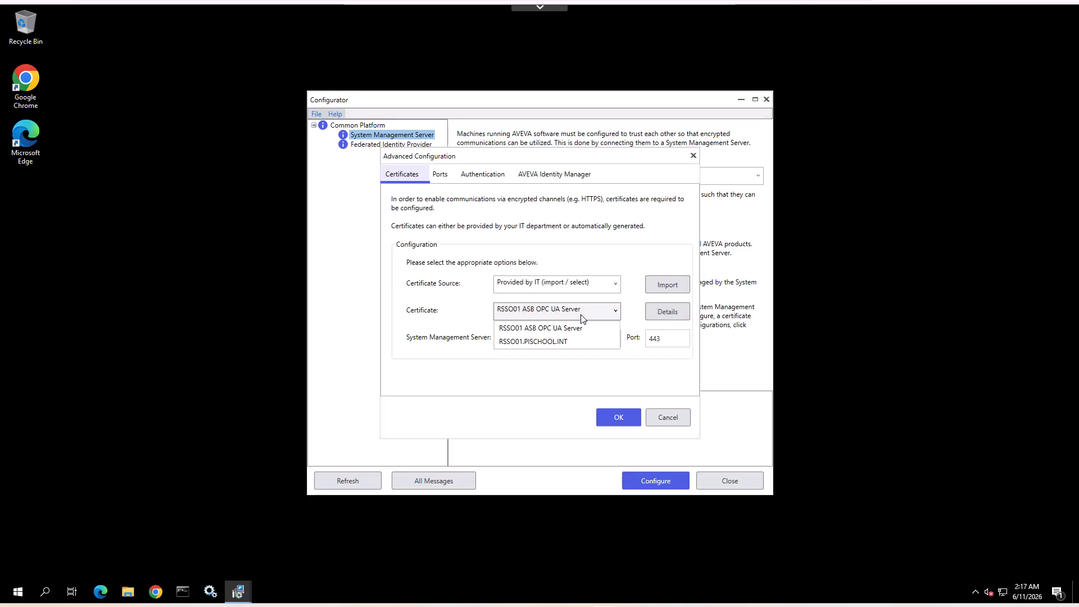
pyautogui.click(553, 341)
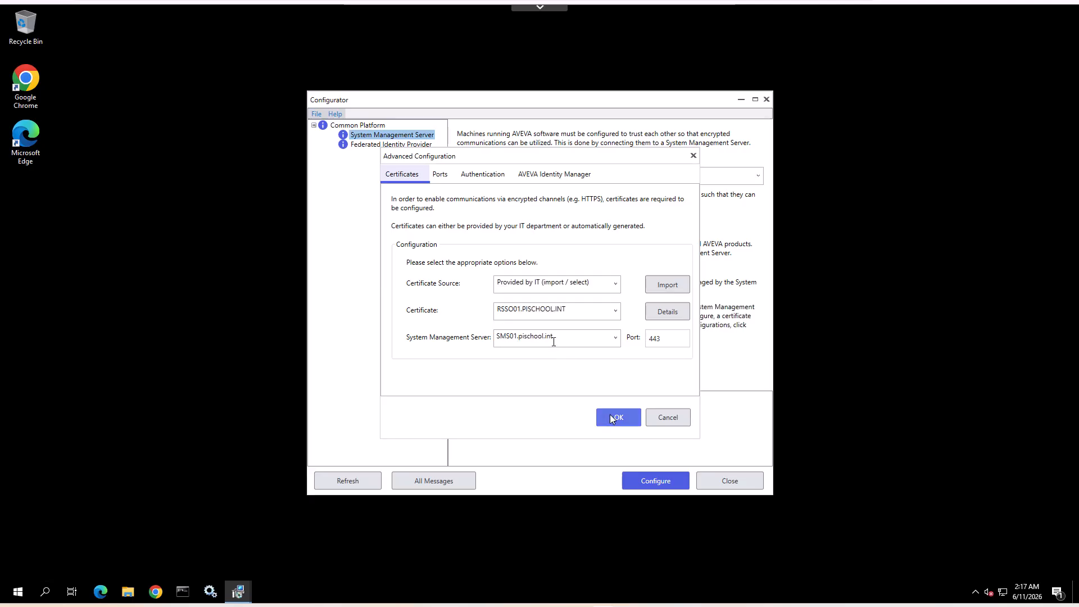
# Check the selected certificate's details, accept the advanced settings and run the System Management Server configuration.
pyautogui.click(668, 312)
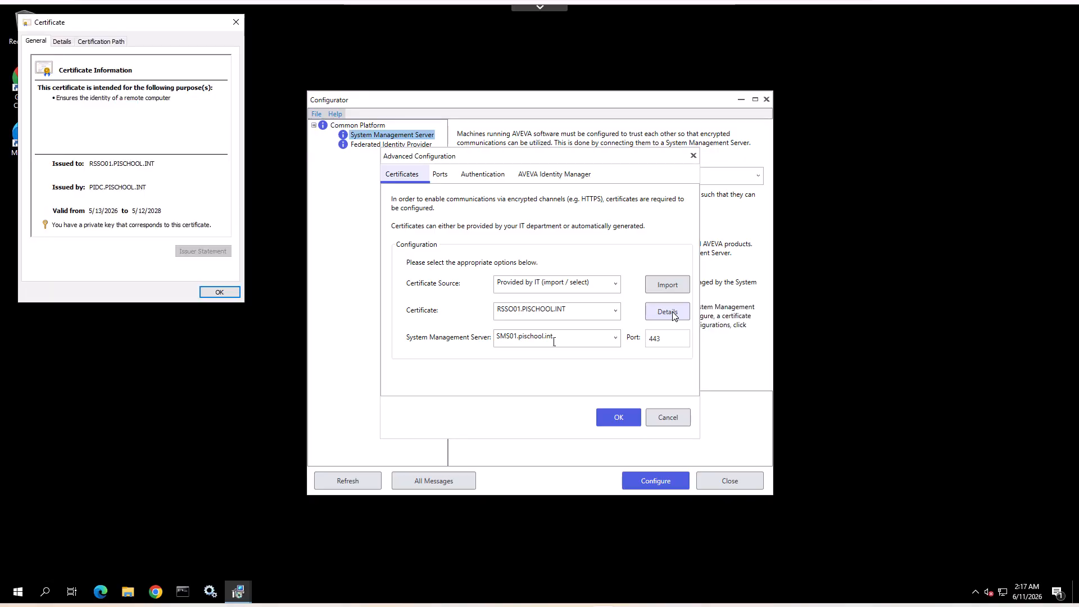
pyautogui.click(236, 294)
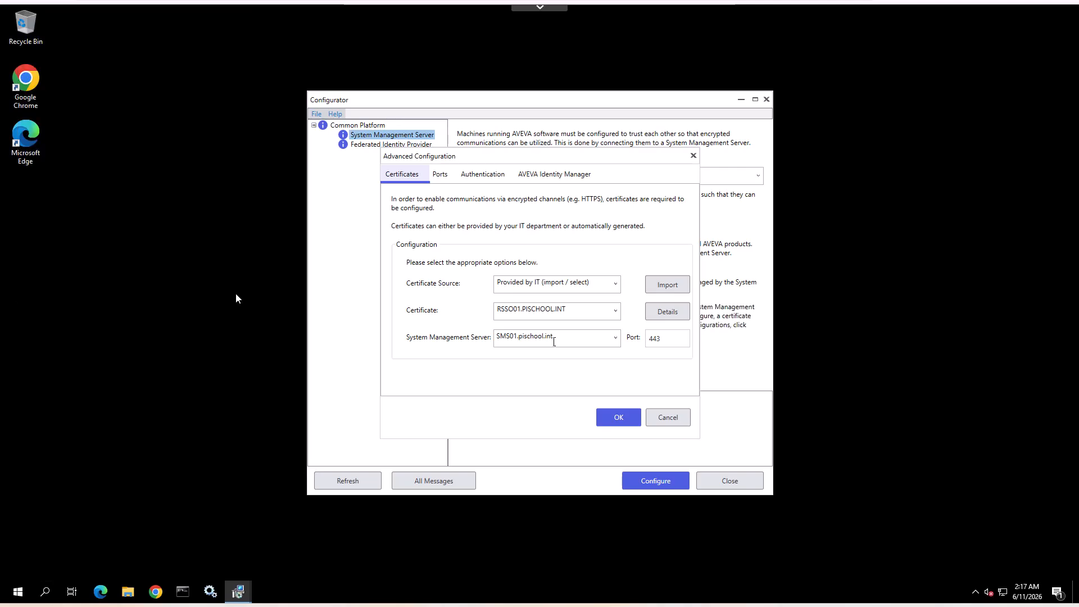
pyautogui.click(625, 417)
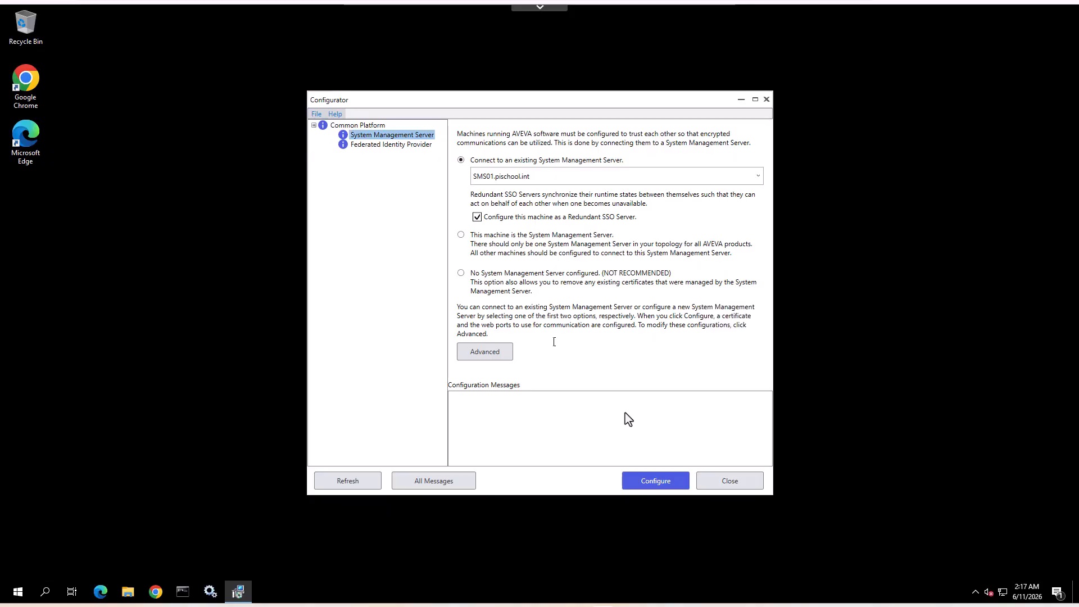
pyautogui.click(641, 483)
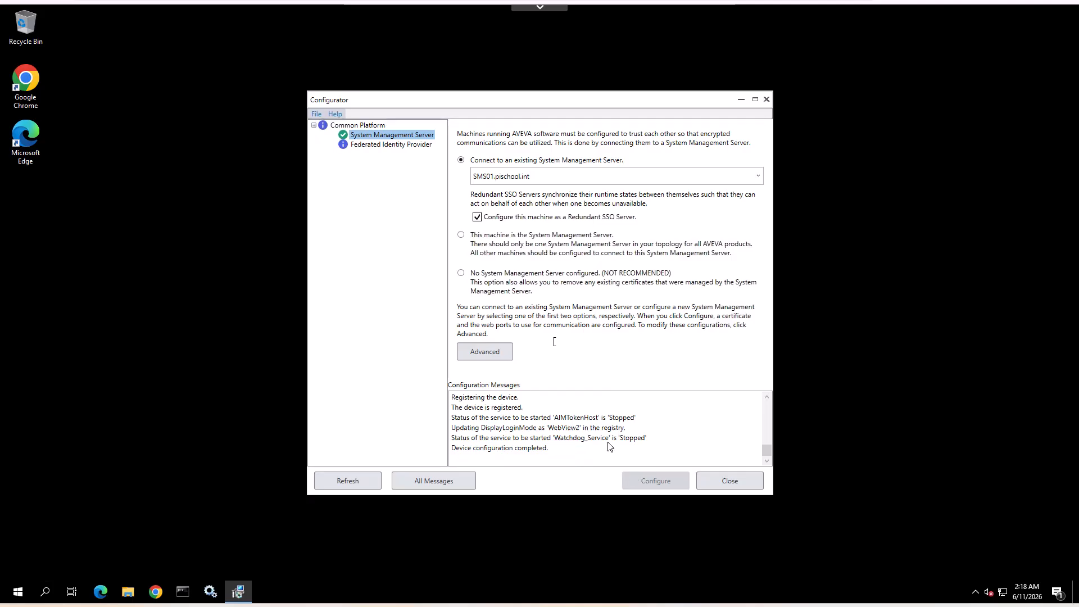
# Configure the Federated Identity Provider with the identity provider None and close the Configurator.
pyautogui.click(397, 145)
pyautogui.click(552, 209)
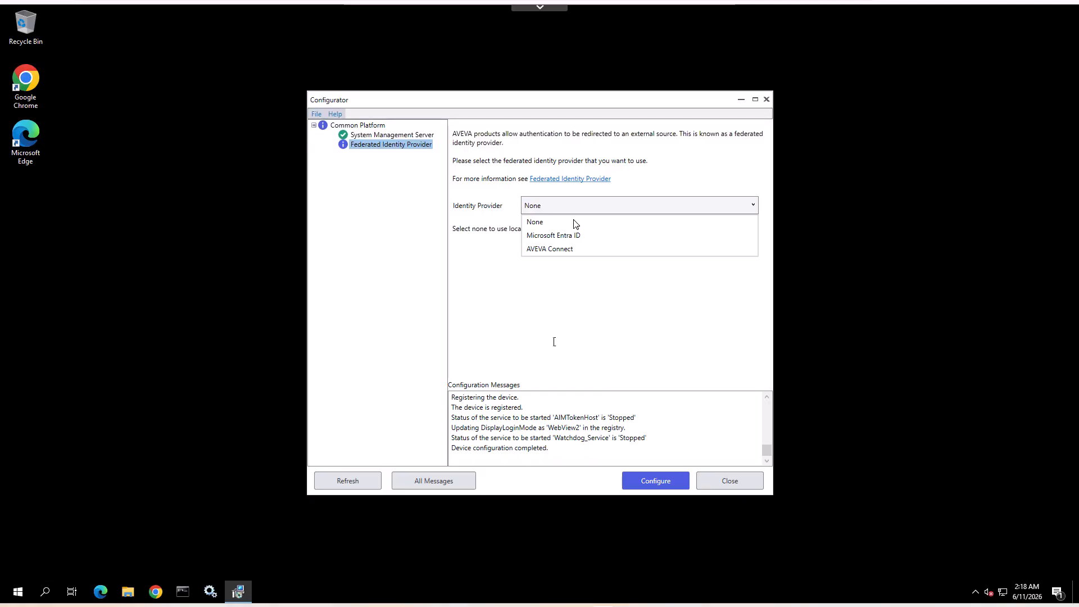
pyautogui.click(576, 223)
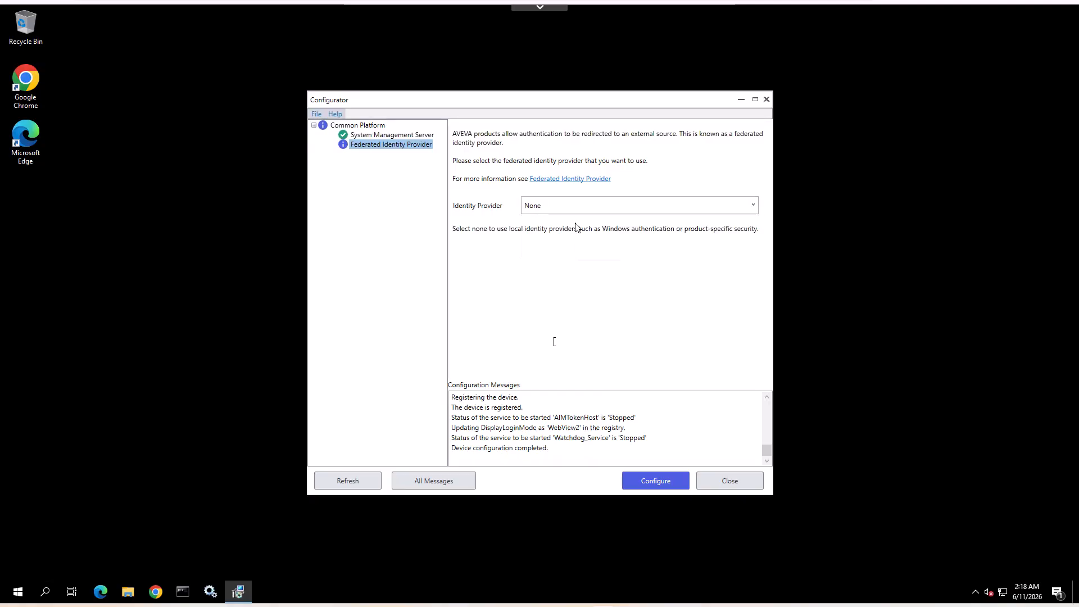
pyautogui.click(629, 484)
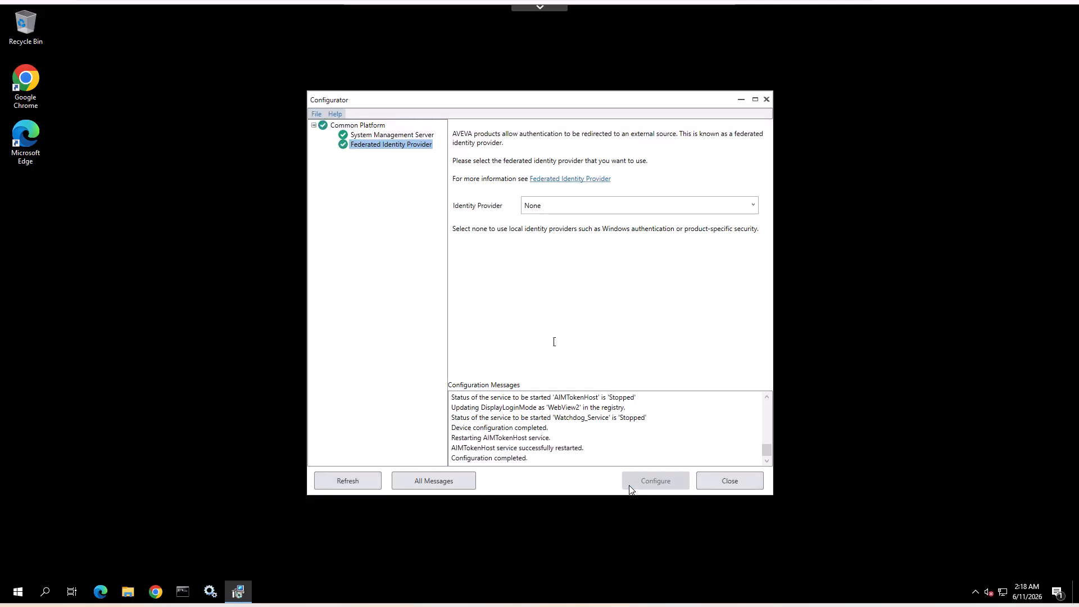
pyautogui.click(730, 481)
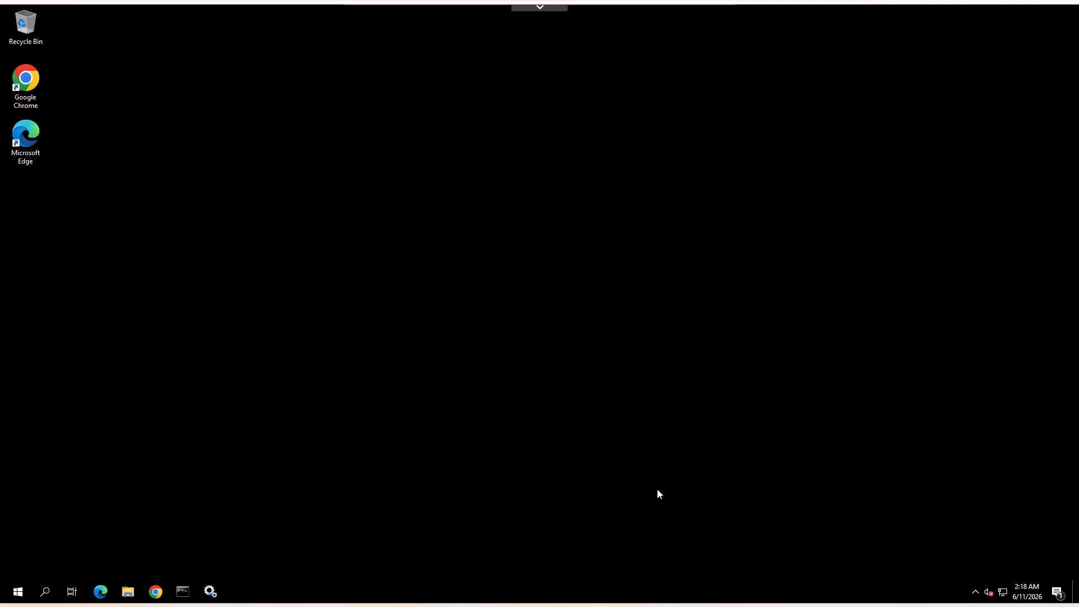
pyautogui.click(155, 592)
pyautogui.click(137, 41)
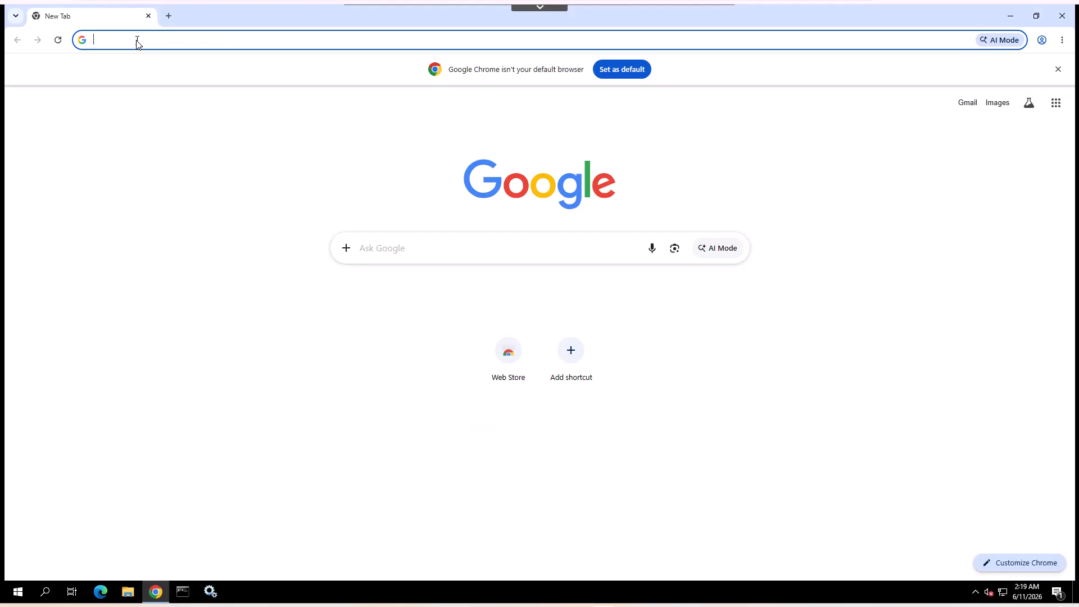
pyautogui.write('https:')
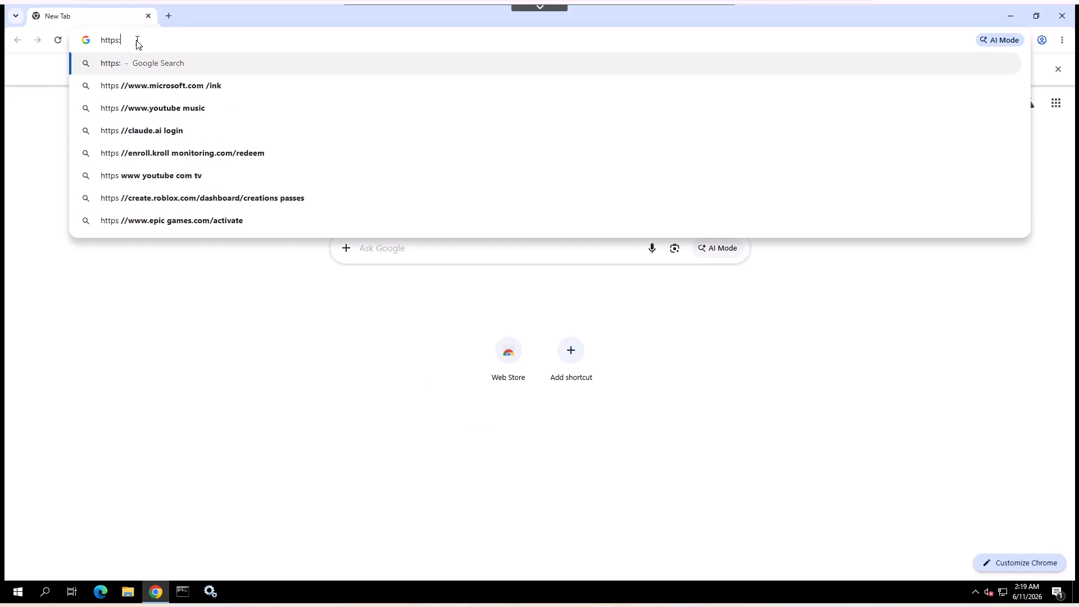
pyautogui.write('//rs')
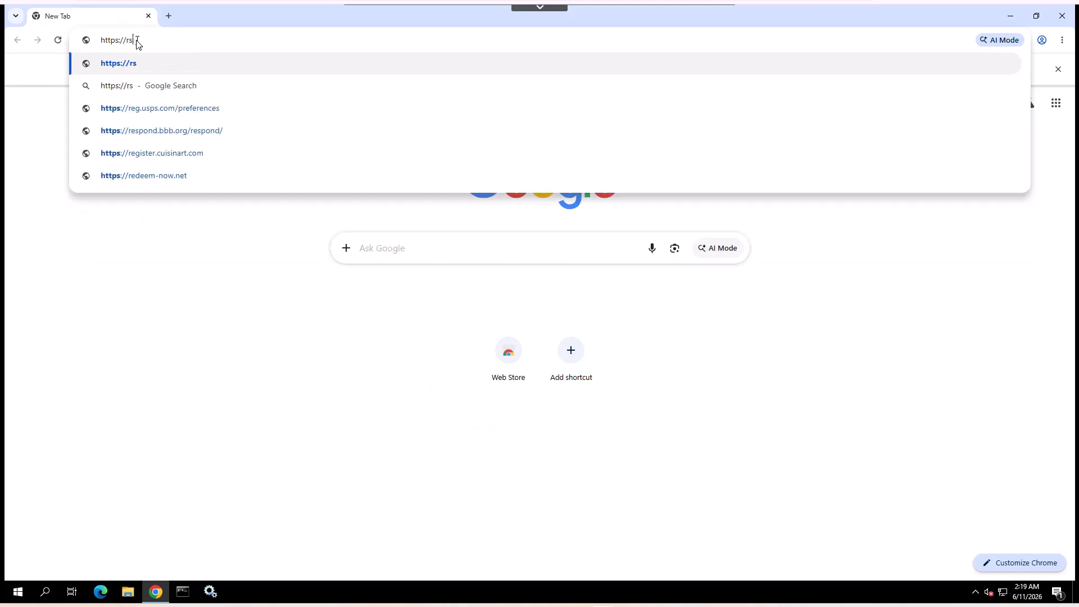
pyautogui.write('so01')
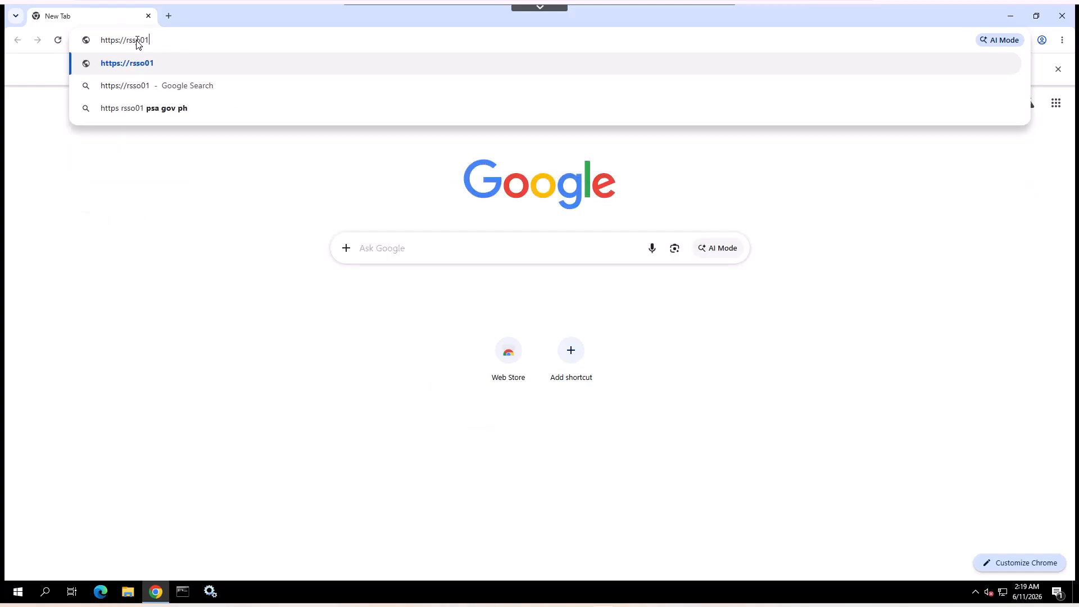
pyautogui.write('.pischool.int')
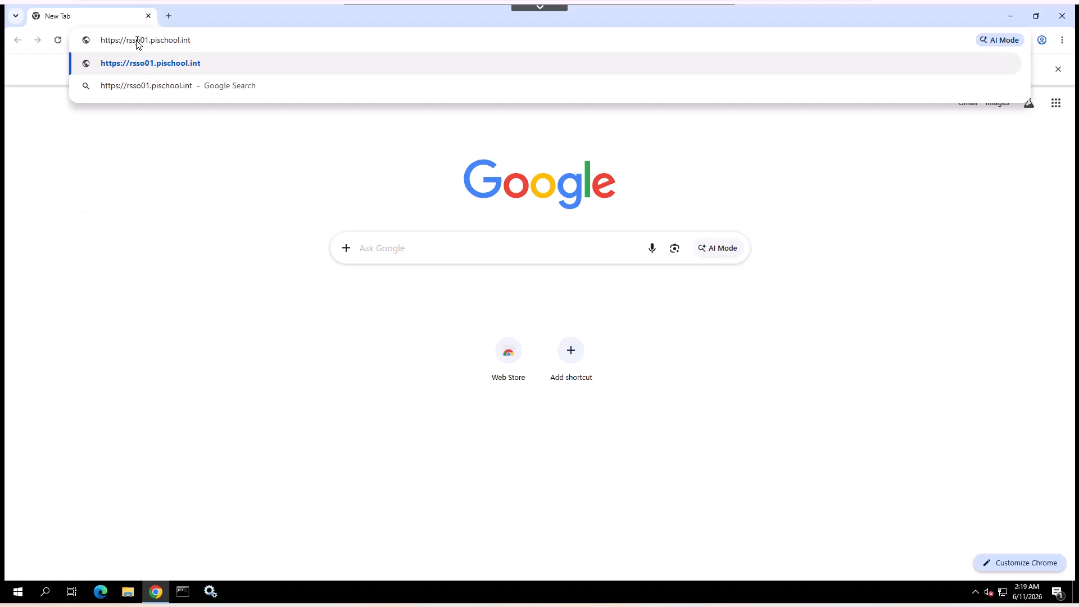
pyautogui.write('/identi')
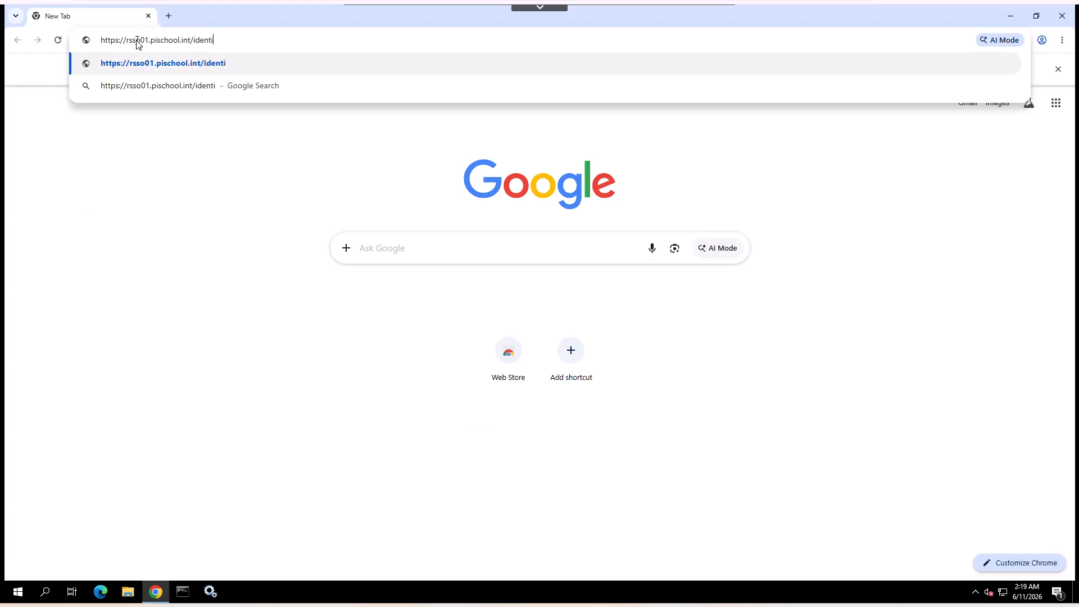
pyautogui.write('tymanager')
pyautogui.press('Return')
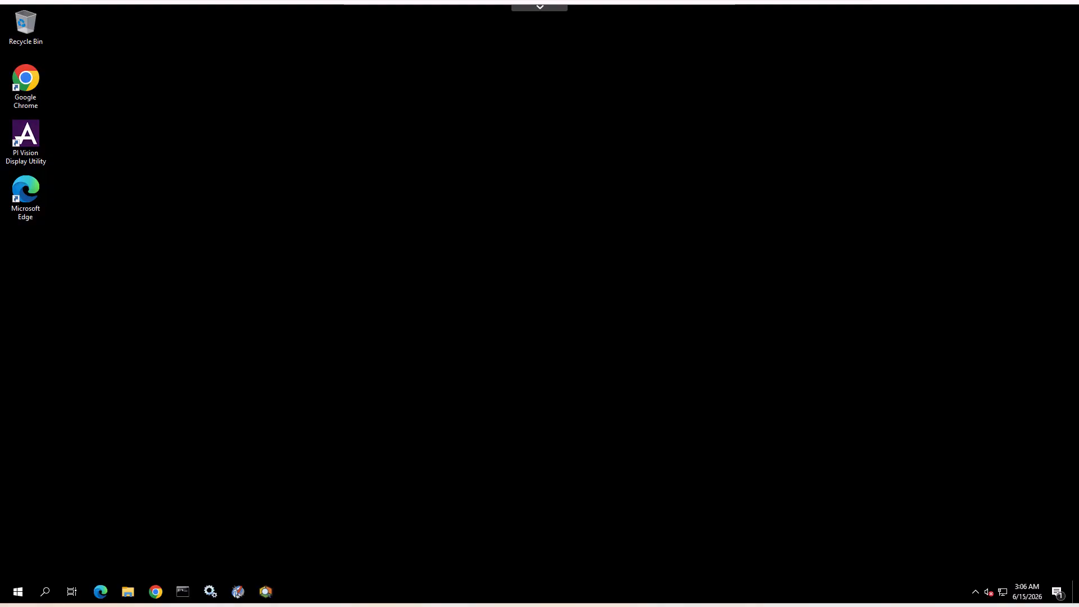
# Open PI System Explorer with OpenID Connect authentication for PISRV01, sign in as pischool\student01 with the account password, and close the browser.
pyautogui.click(265, 592)
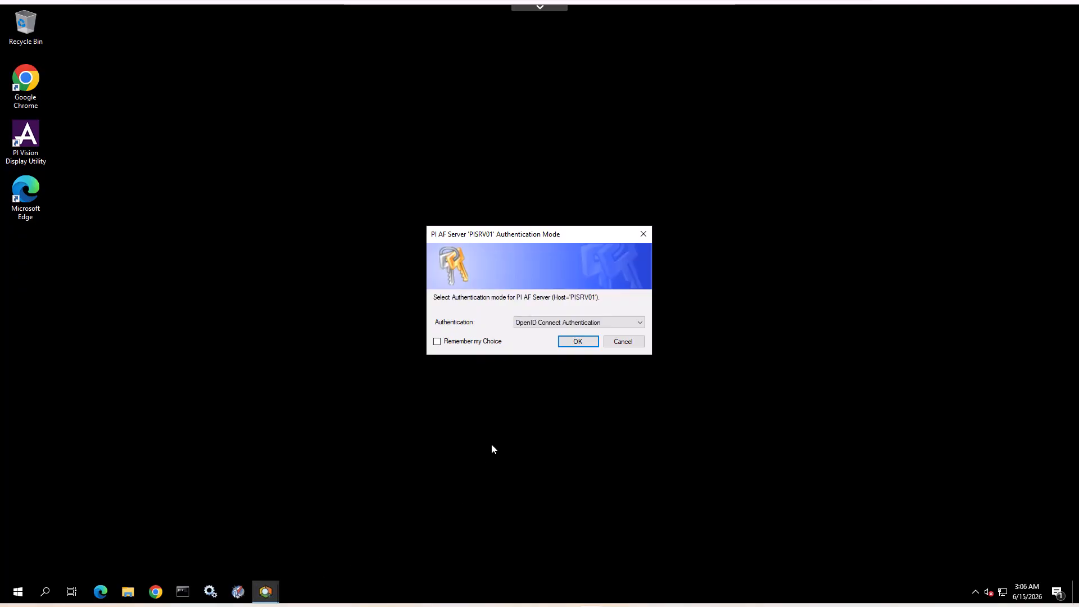
pyautogui.click(579, 344)
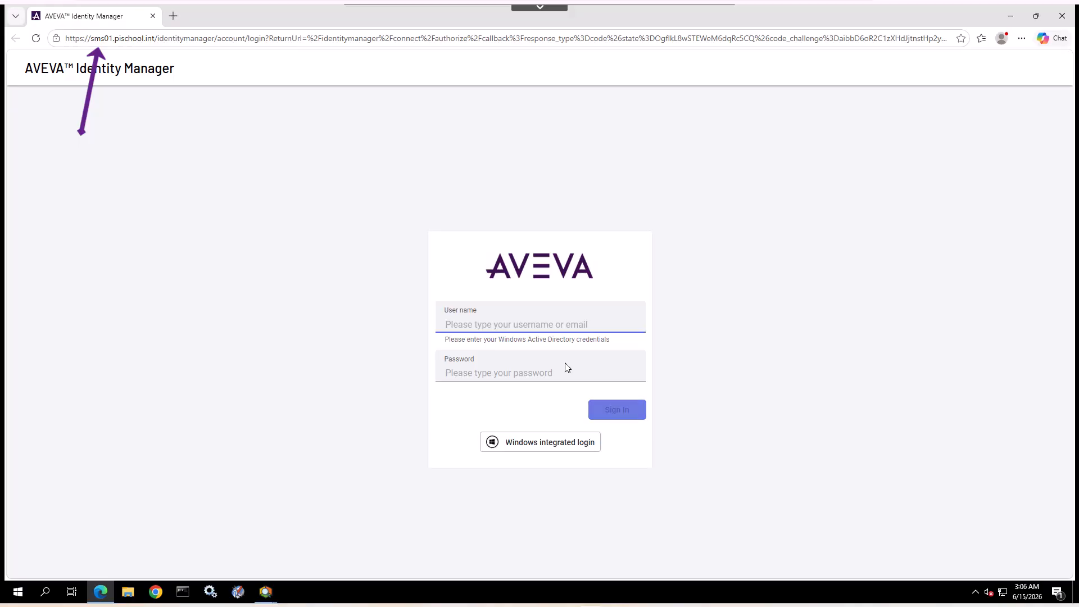
pyautogui.click(542, 325)
pyautogui.click(528, 368)
pyautogui.click(513, 373)
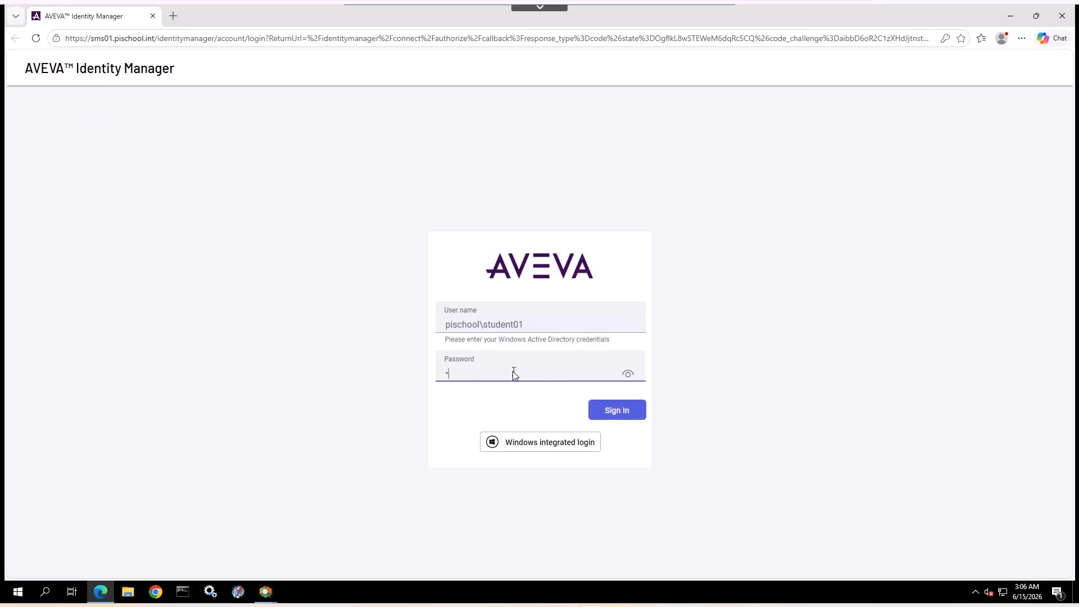
pyautogui.write('••')
pyautogui.press('Return')
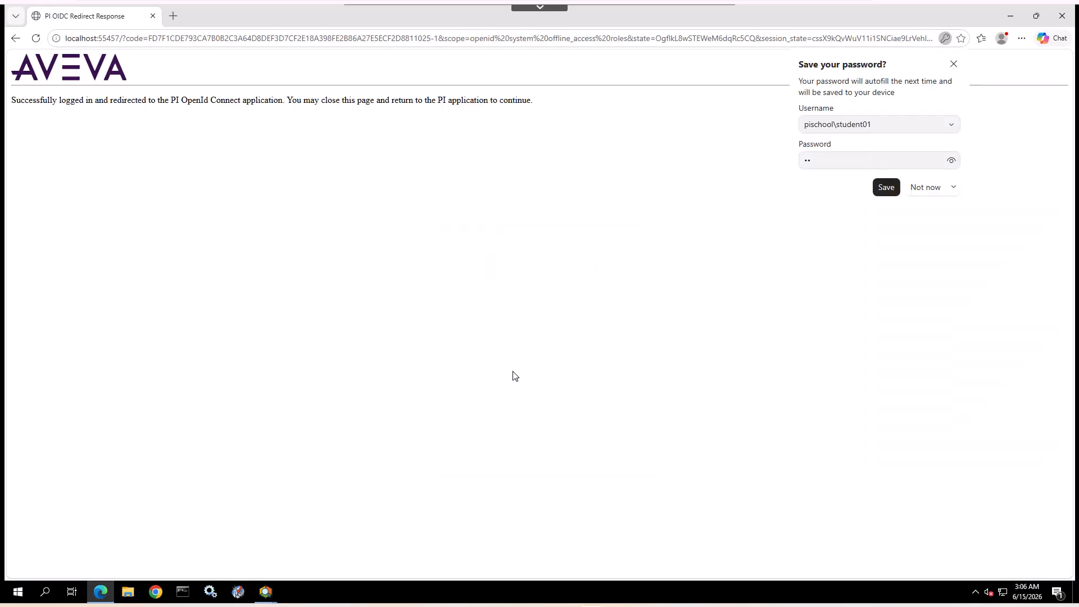
pyautogui.click(1062, 15)
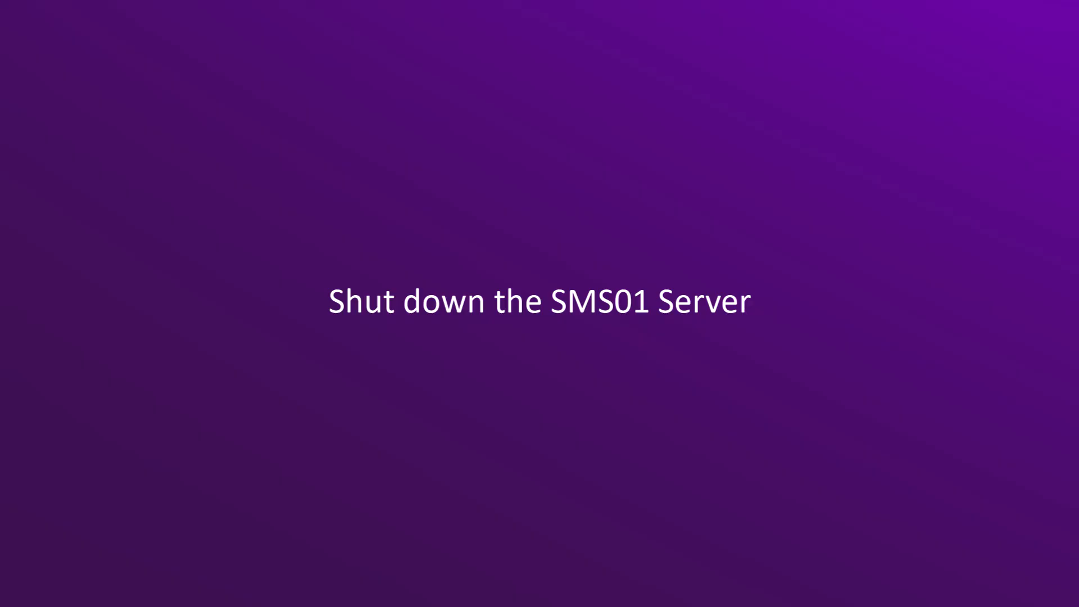
# Ping sms01 from the Command Prompt to check whether the server is reachable, and minimize the console window.
pyautogui.write('ping')
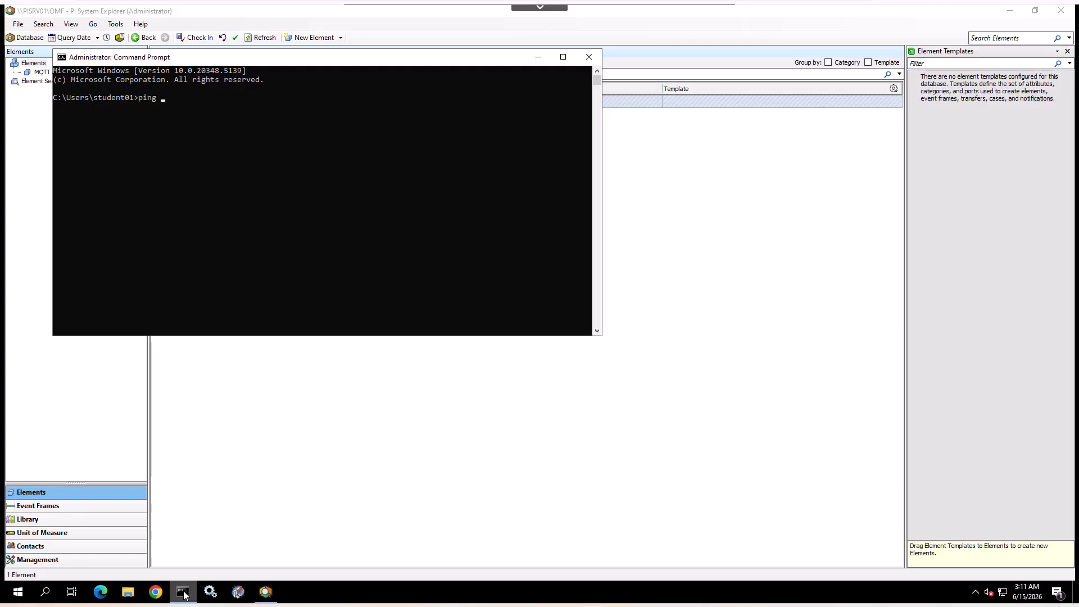
pyautogui.write(' sms01')
pyautogui.press('Return')
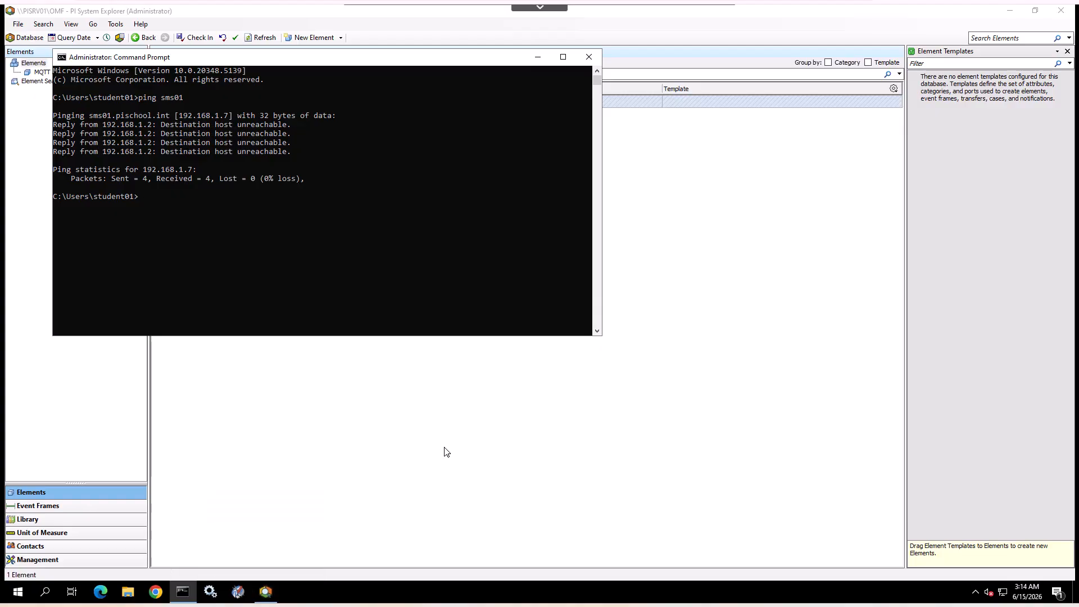
pyautogui.click(538, 58)
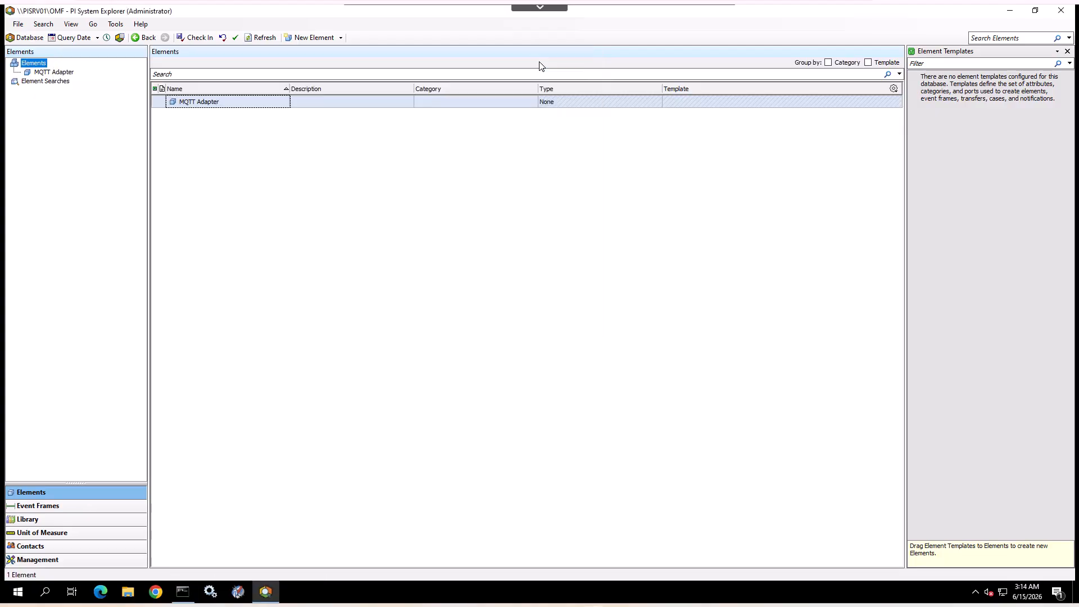
# Restart PI System Explorer and accept OpenID Connect Authentication for the PI AF Server PISRV01.
pyautogui.click(1062, 11)
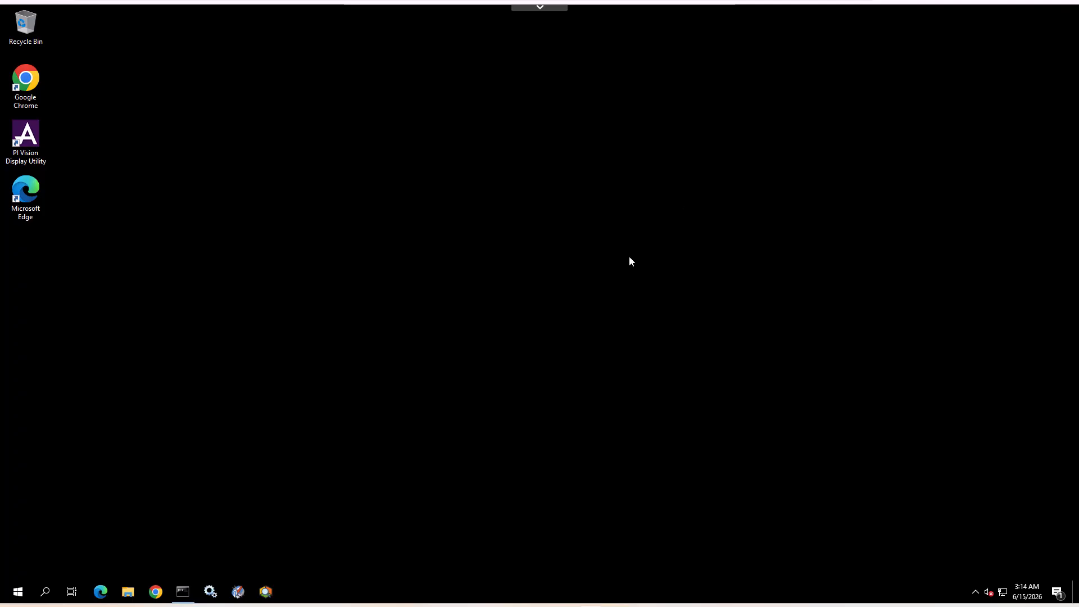
pyautogui.click(264, 592)
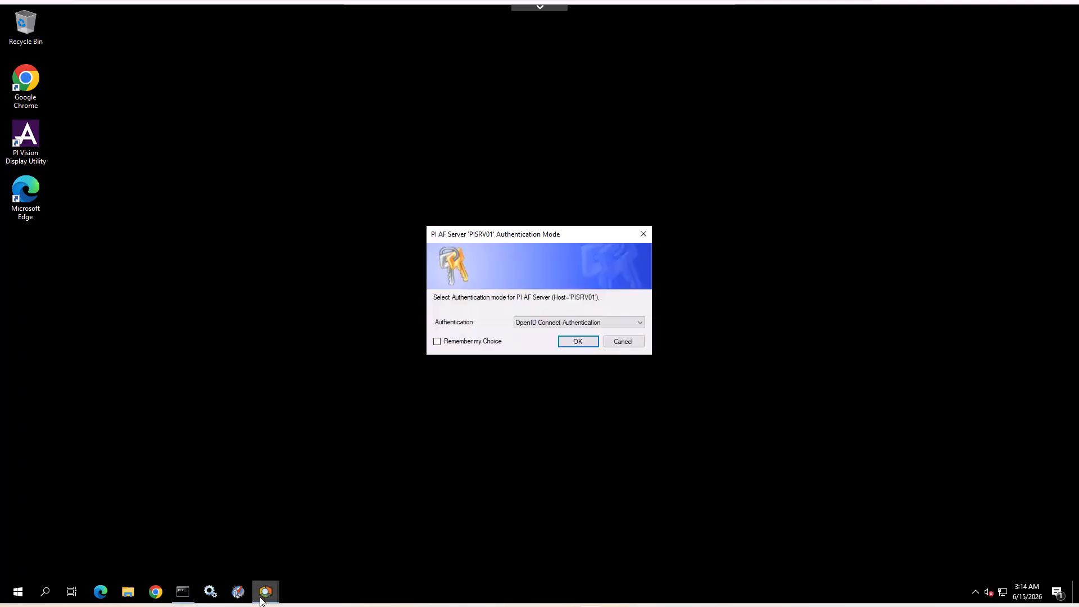
pyautogui.click(565, 343)
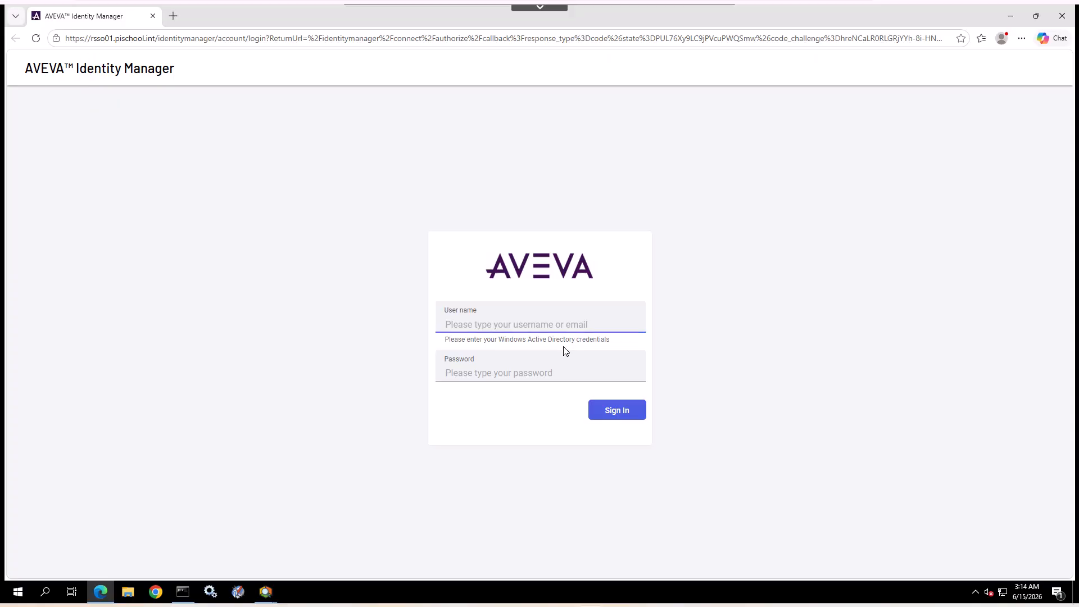
# Sign in to the rsso01.pischool.int Identity Manager as pischool\student01 with the account password and close the browser.
pyautogui.click(565, 325)
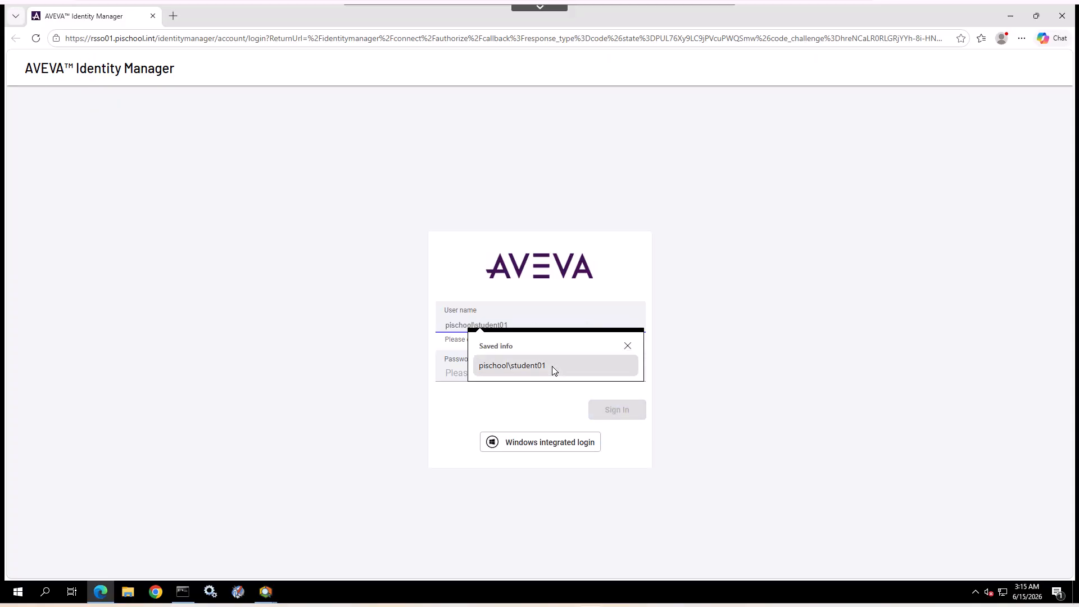
pyautogui.click(553, 370)
pyautogui.click(477, 376)
pyautogui.write('••')
pyautogui.press('Return')
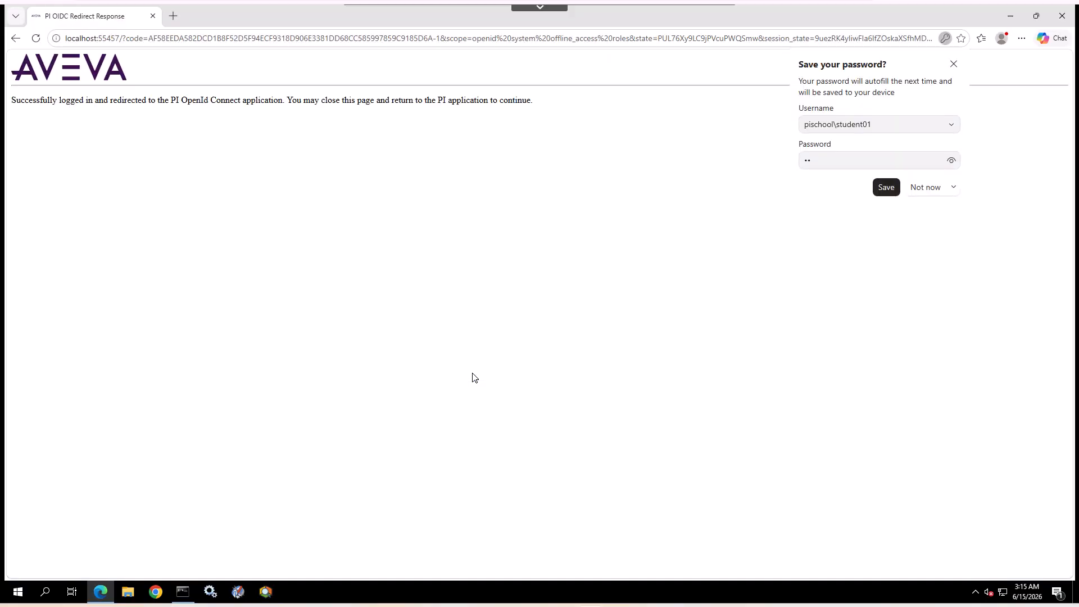
pyautogui.click(1065, 19)
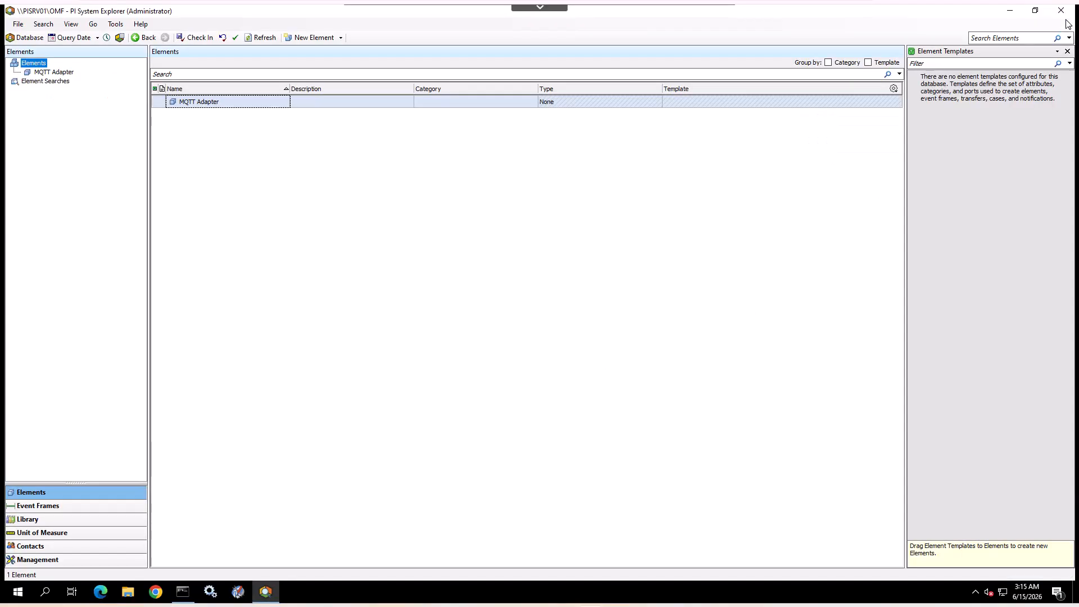